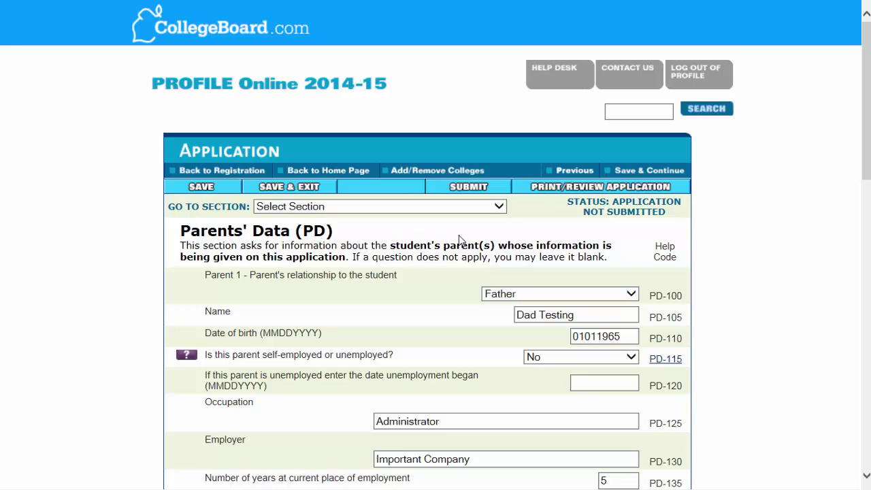
Examine the list of application sections and the introduction to the Parents' Data section.
left_click(499, 206)
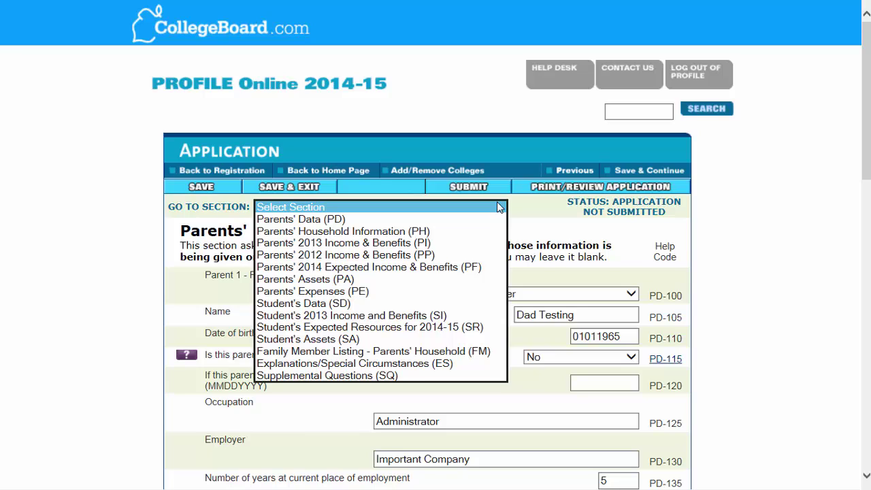
left_click(537, 223)
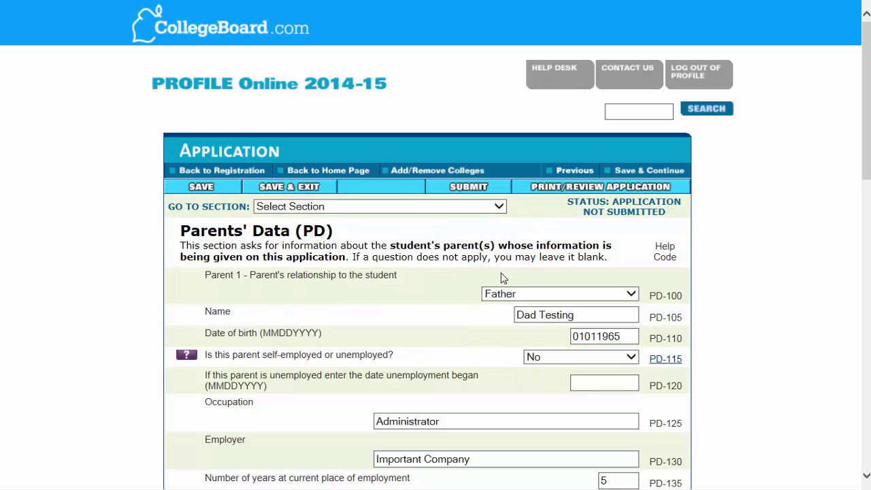
scroll(466, 267, "down", 1)
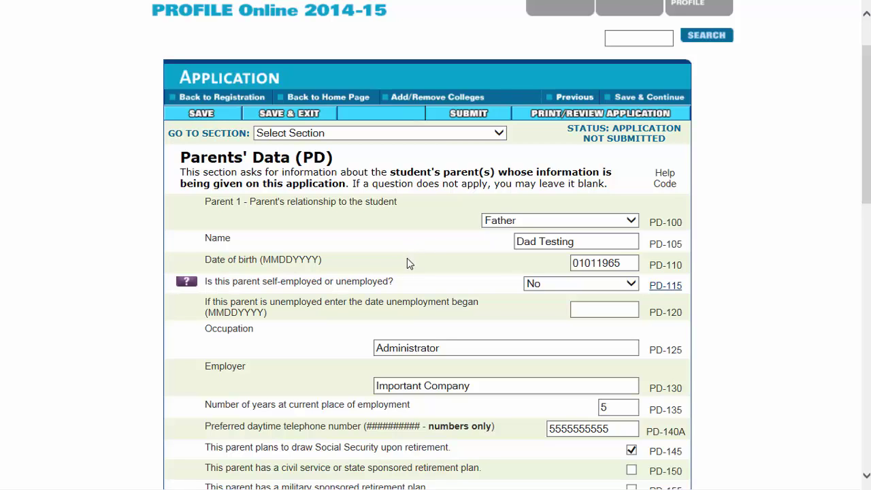
scroll(442, 259, "up", 2)
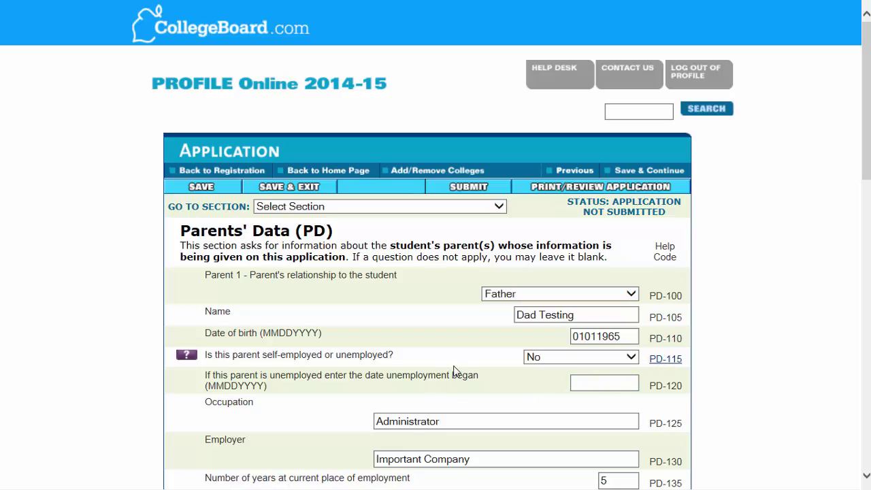
Choose Father as Parent 1's relationship to the student.
scroll(458, 359, "down", 1)
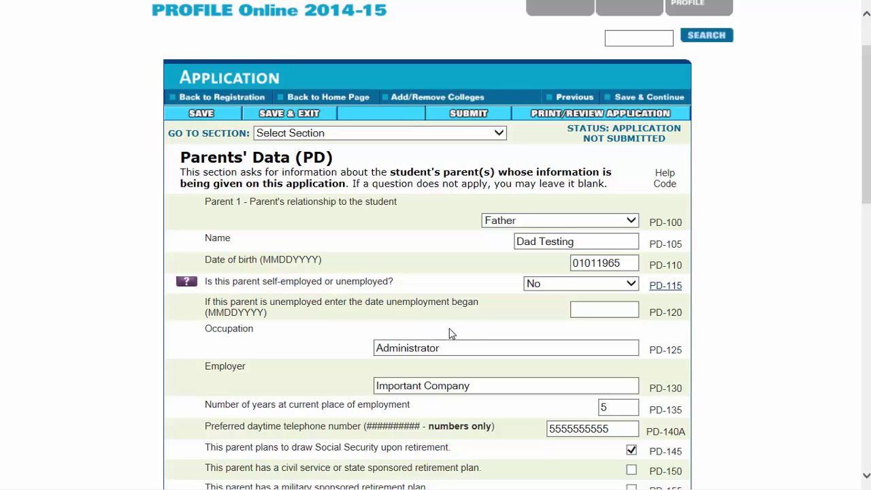
left_click(486, 344)
scroll(484, 347, "down", 1)
left_click(509, 294)
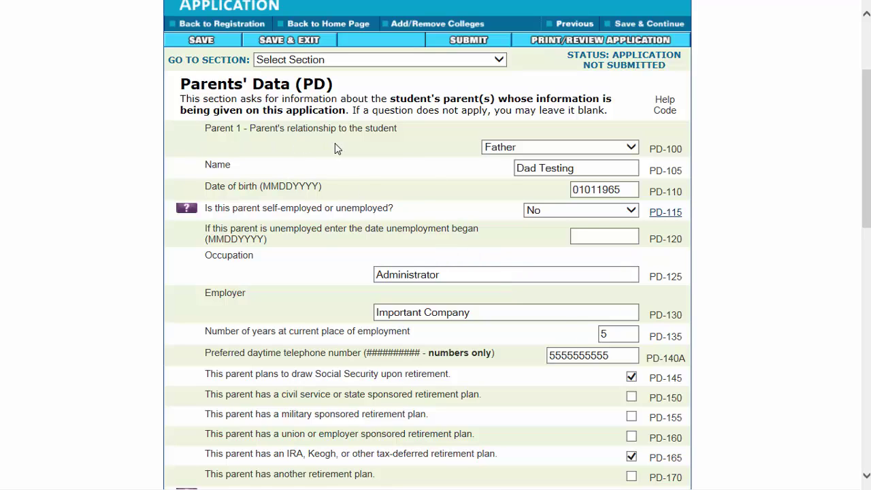
left_click(505, 148)
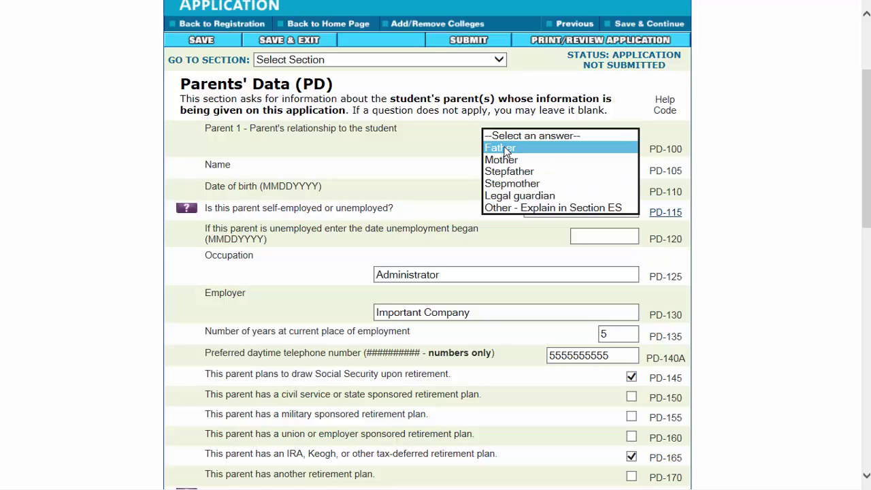
left_click(505, 149)
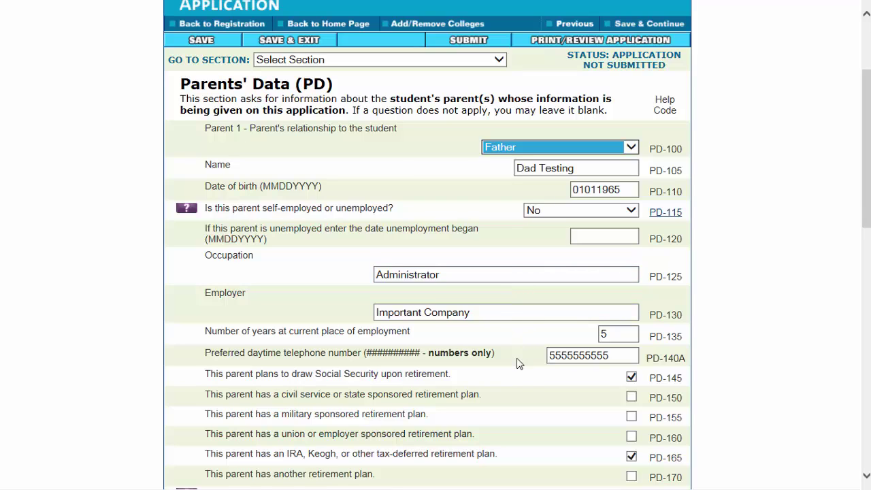
Mark Parent 1 as having a civil service or state sponsored retirement plan, and clear that mark again.
scroll(521, 379, "down", 1)
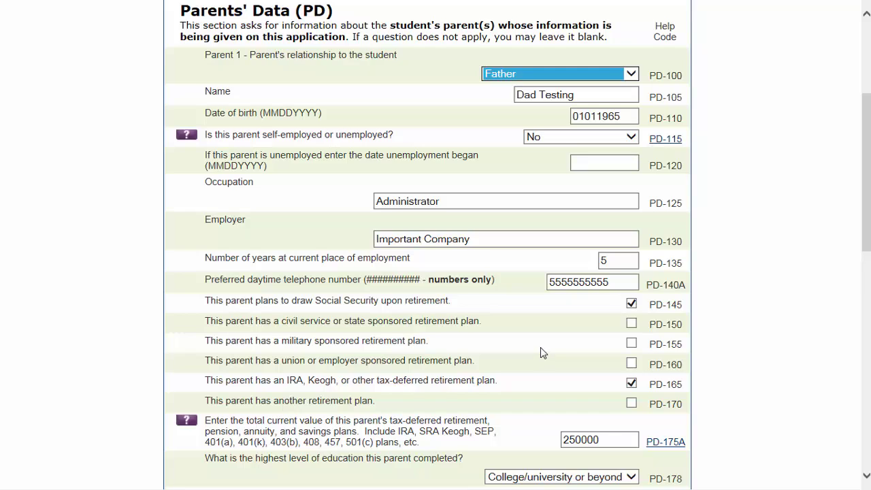
scroll(541, 348, "down", 1)
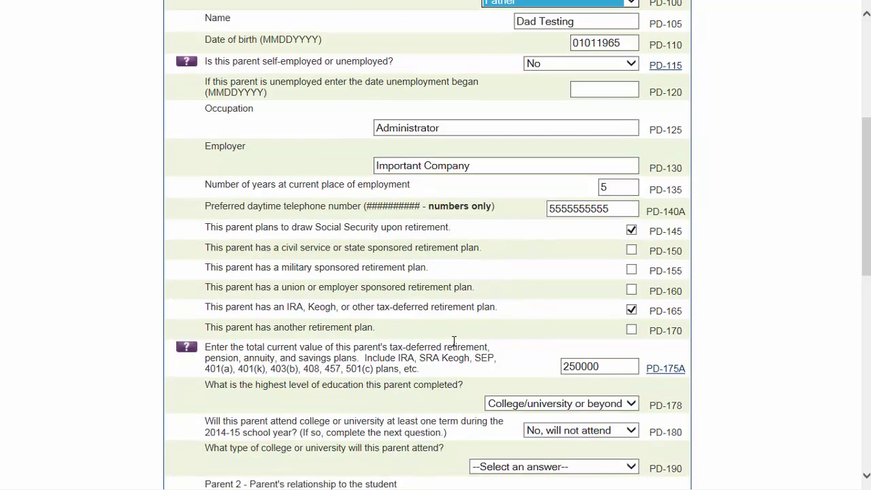
left_click(632, 252)
left_click(632, 252)
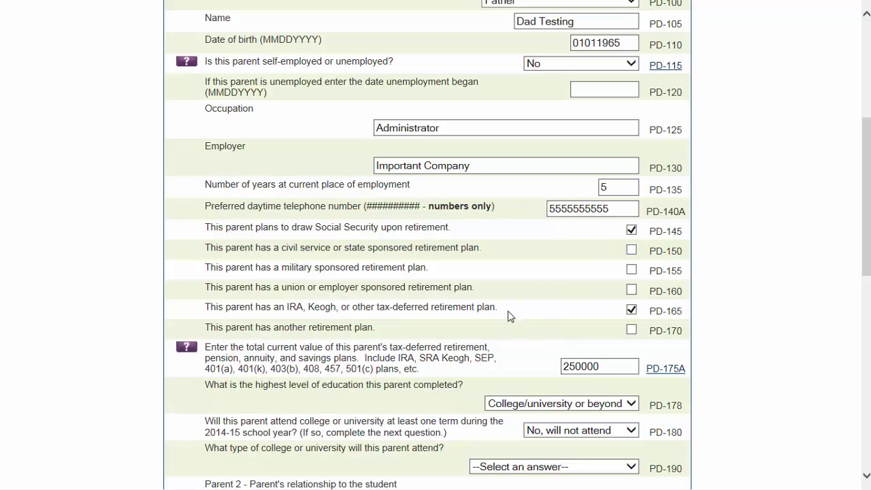
Examine Parent 1's questions on the total tax-deferred retirement value, education level and college attendance.
scroll(531, 309, "down", 1)
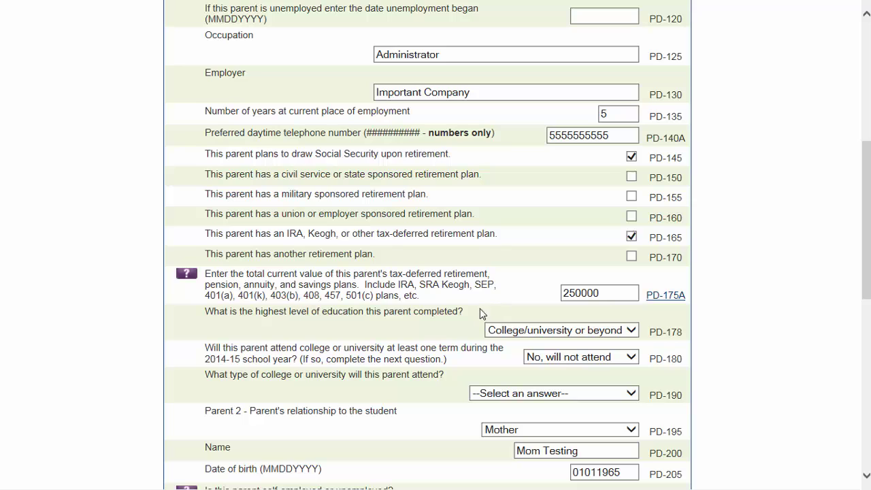
scroll(428, 300, "down", 1)
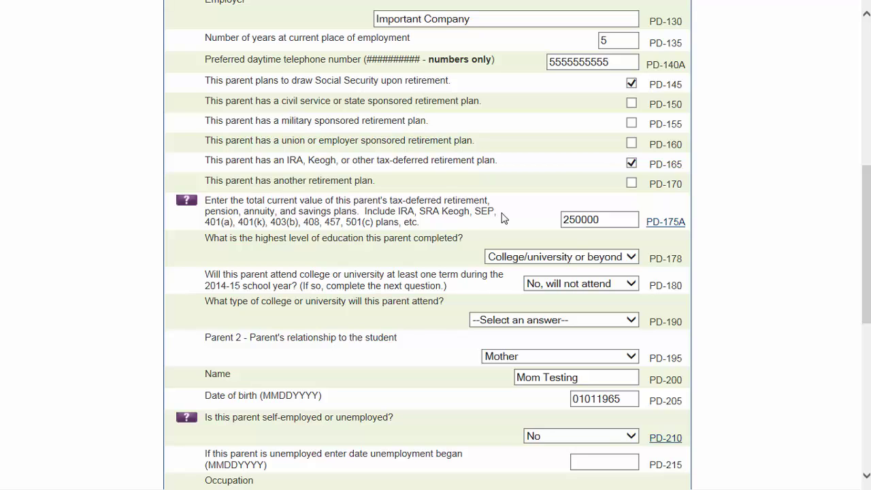
left_click(616, 219)
scroll(715, 291, "down", 1)
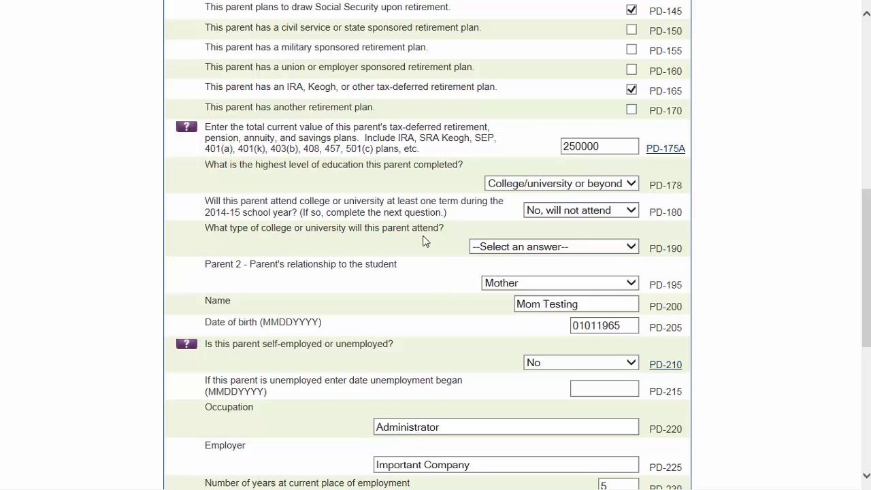
Set the type of college Parent 1 will attend to 4-year public college/university, and reset it to no answer.
left_click(633, 246)
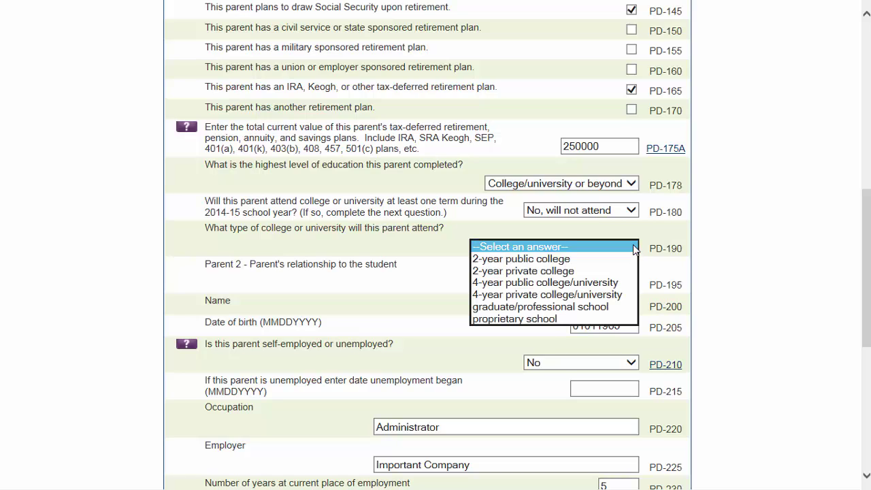
left_click(615, 282)
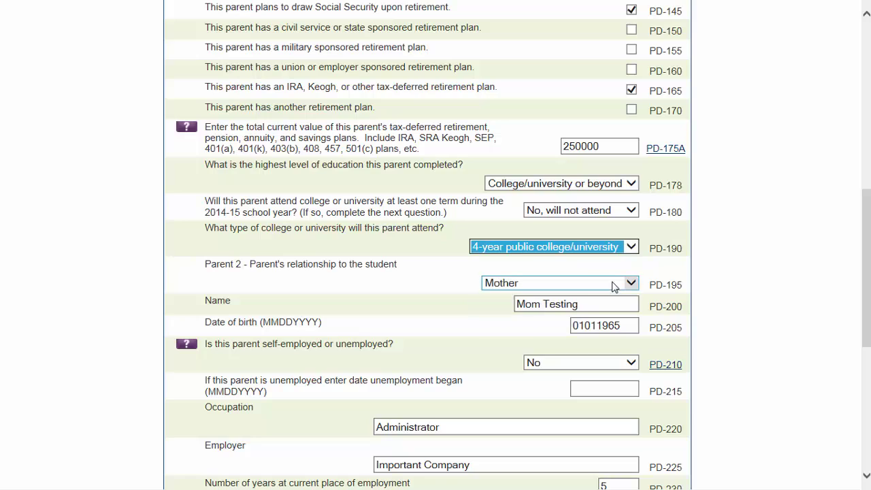
left_click(634, 249)
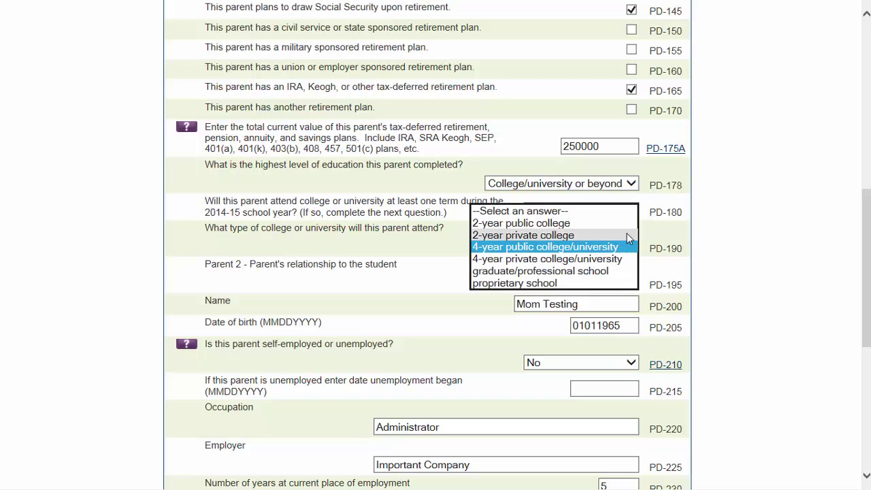
left_click(622, 211)
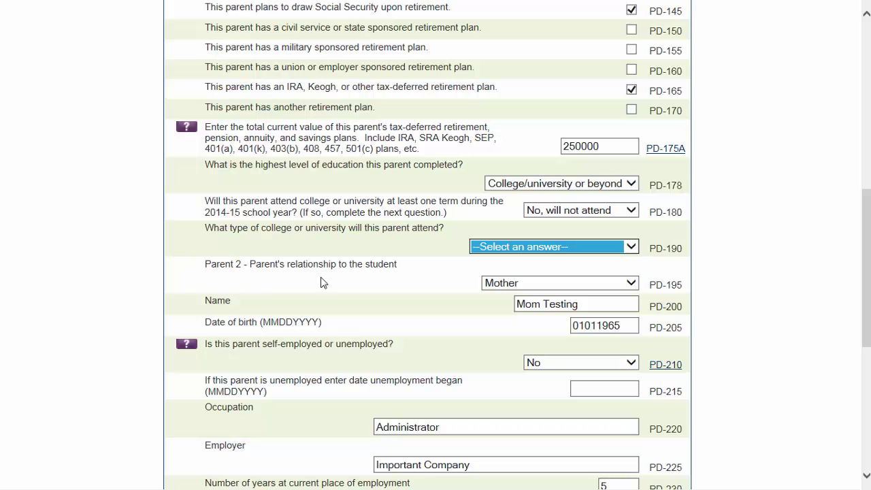
Review the Parent 2 answers, then save the Parents' Data section and continue to Parents' Household Information.
scroll(416, 284, "down", 1)
scroll(417, 280, "down", 1)
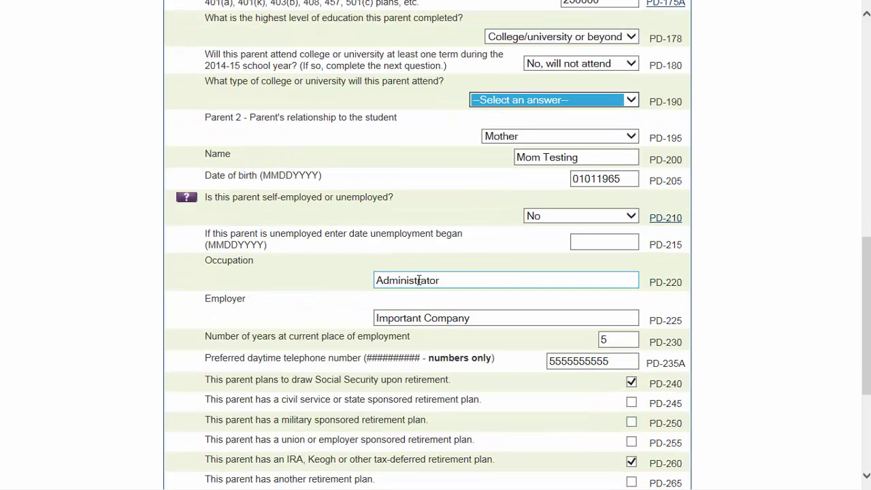
scroll(418, 279, "down", 1)
scroll(472, 308, "down", 1)
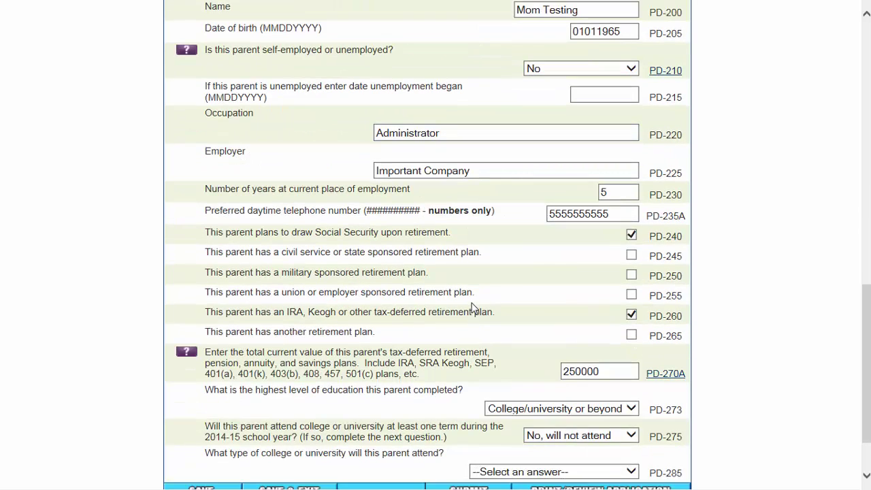
scroll(474, 307, "down", 1)
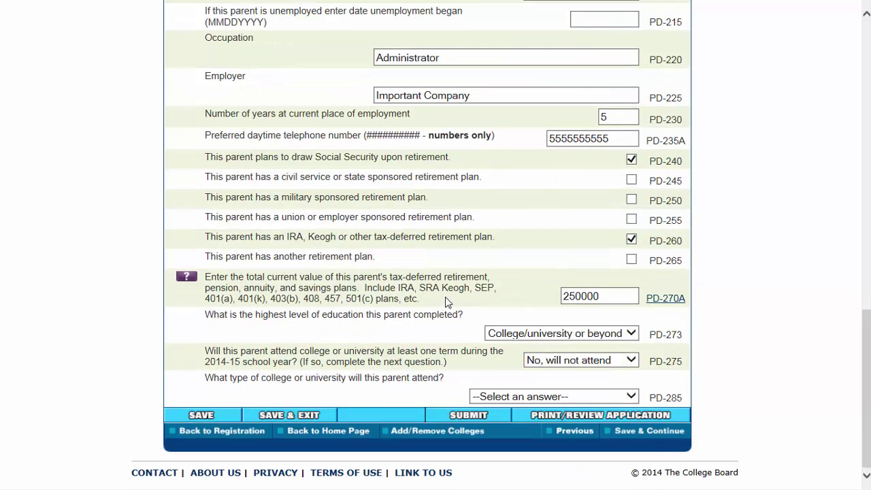
left_click(648, 443)
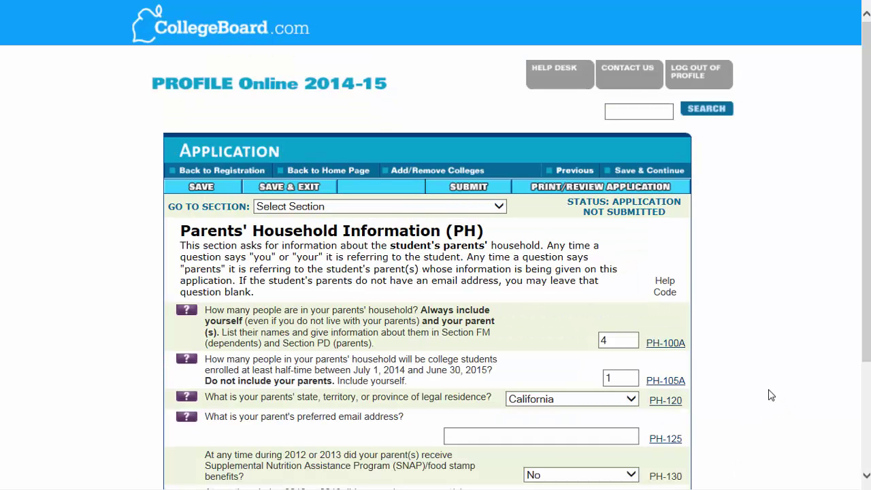
Examine the Parents' Household Information questions on household size, college students, legal residence, preferred email and benefits.
scroll(765, 390, "down", 1)
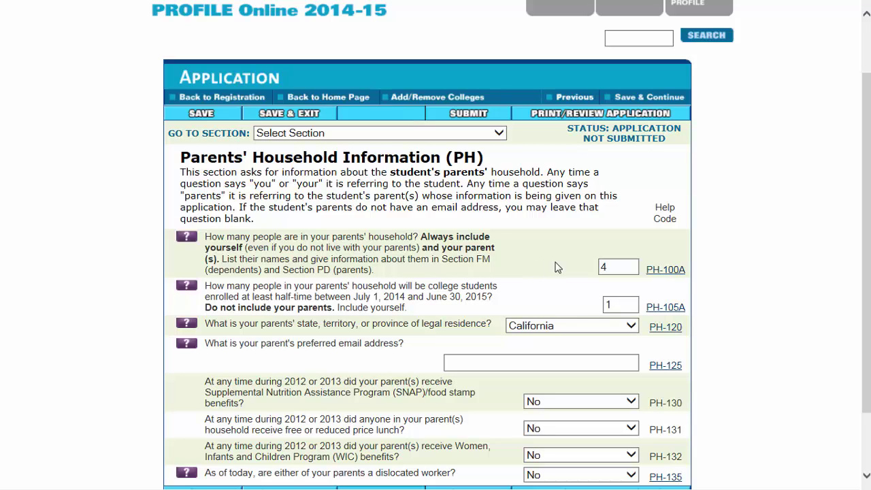
left_click(601, 270)
left_click(634, 301)
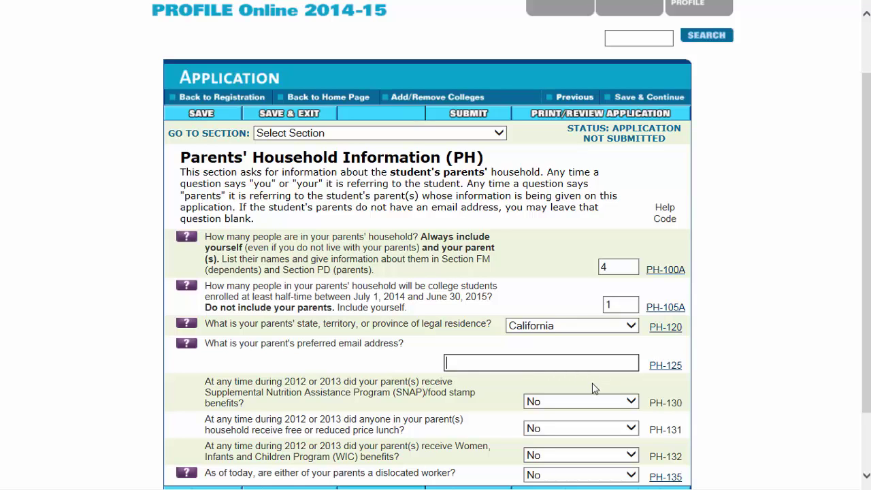
left_click(592, 388)
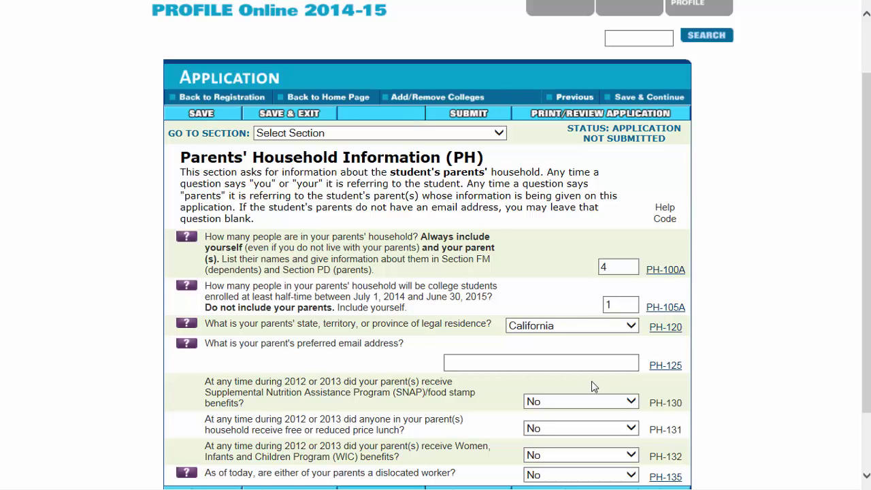
scroll(591, 386, "down", 2)
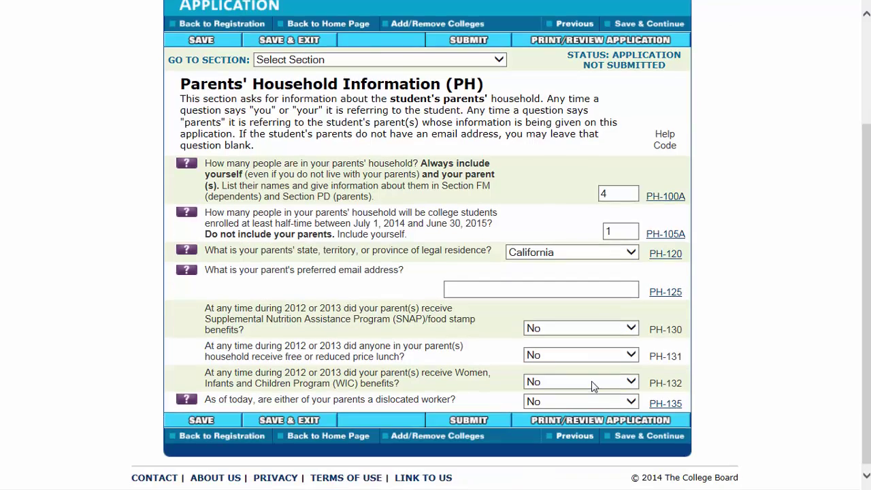
scroll(592, 381, "down", 1)
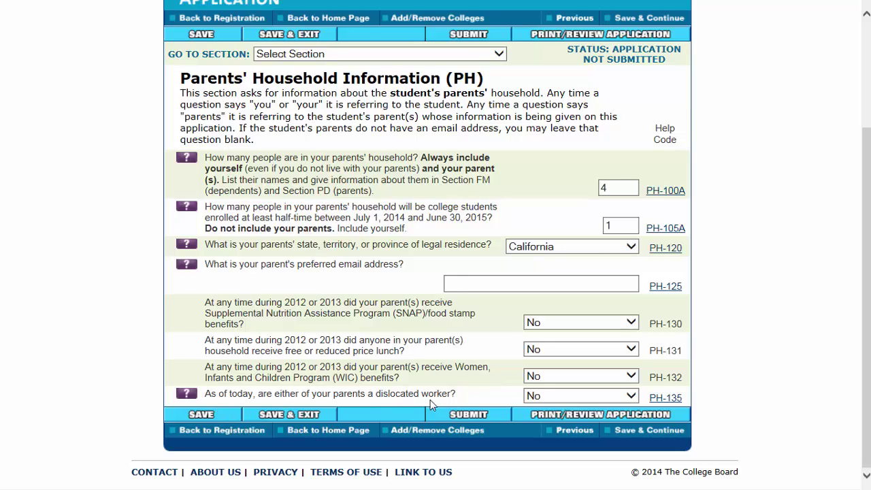
Open the help for the dislocated worker question PH-135 and widen its window to read the full definition.
left_click(186, 397)
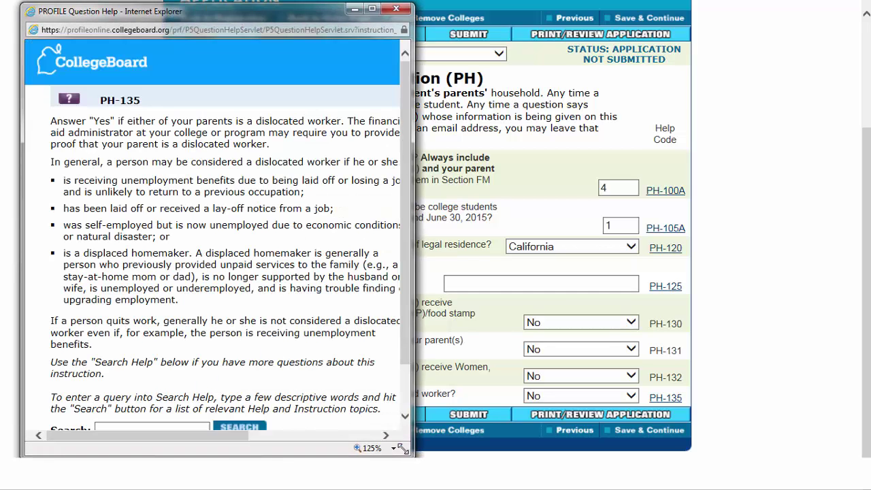
left_click_drag(406, 450, 461, 450)
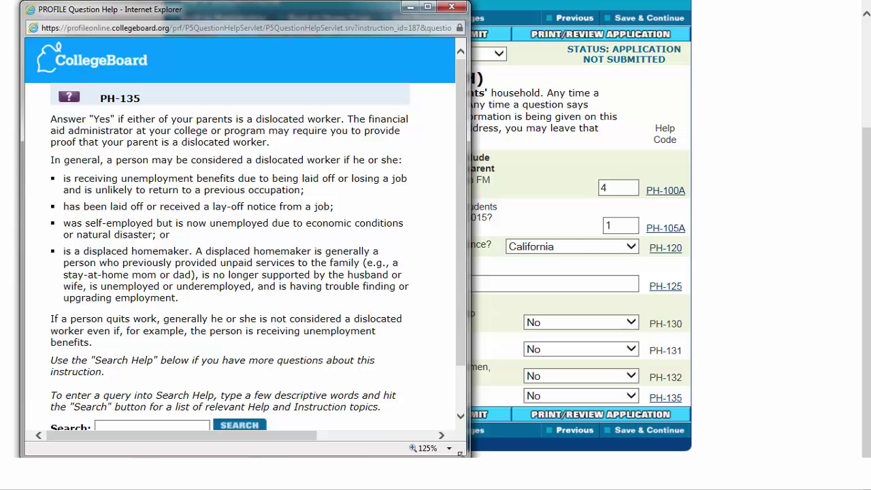
left_click_drag(459, 320, 463, 340)
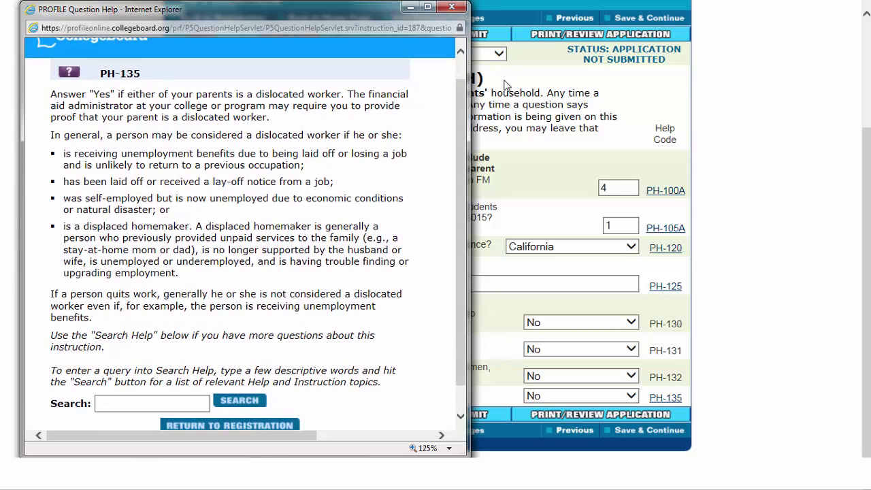